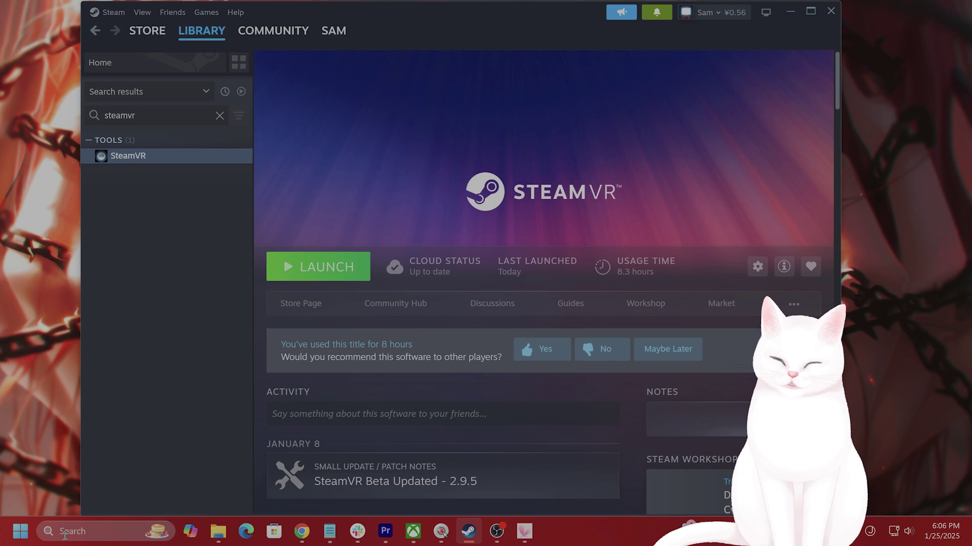
Open the NVIDIA app, check its Drivers page, and return to the Steam library.
click(65, 531)
text(nvIDIA)
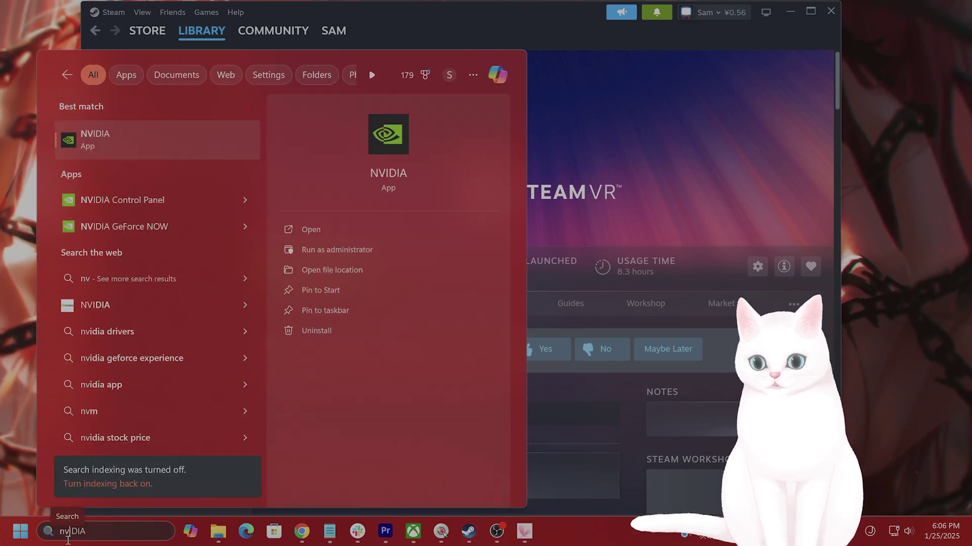
key(Return)
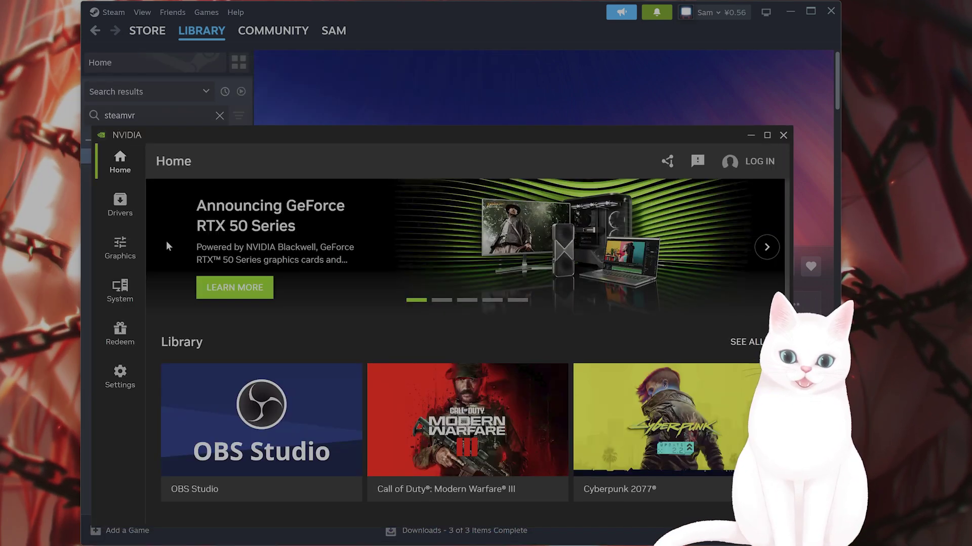
click(120, 203)
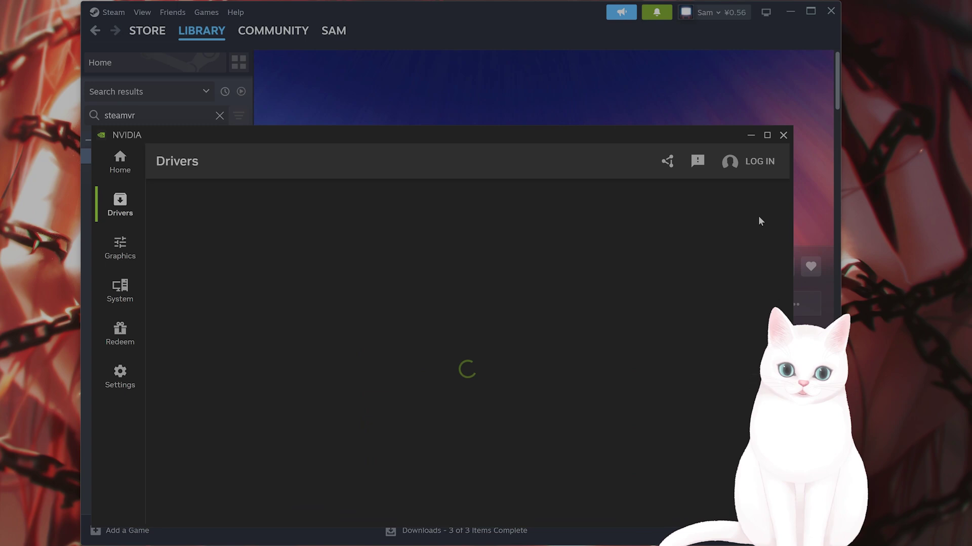
click(749, 132)
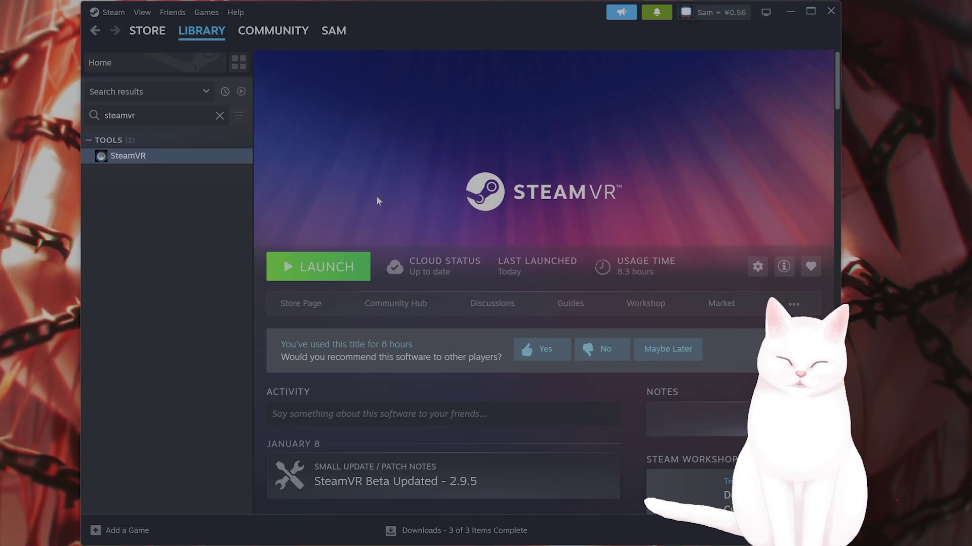
Open SteamVR's properties and review the automatic update choices, including immediately downloading updates.
right_click(150, 156)
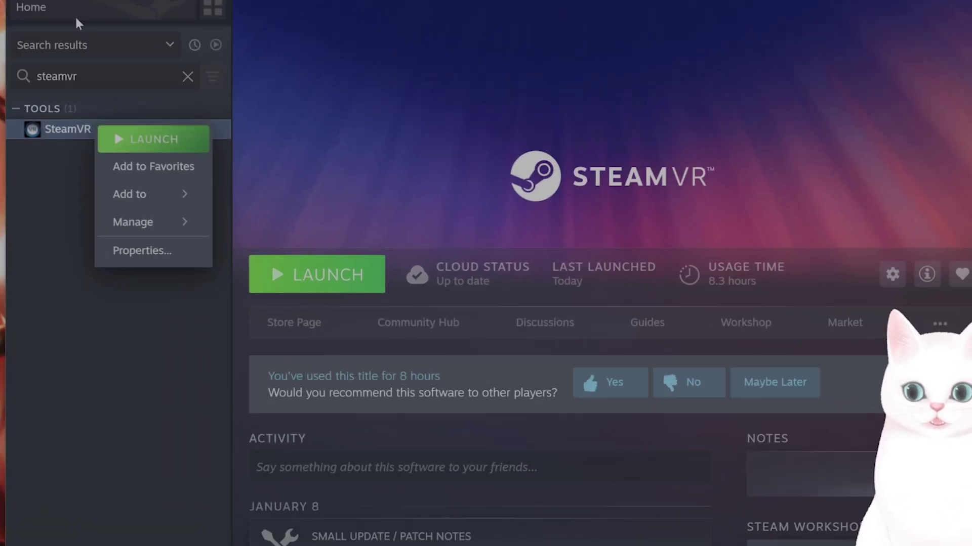
click(100, 226)
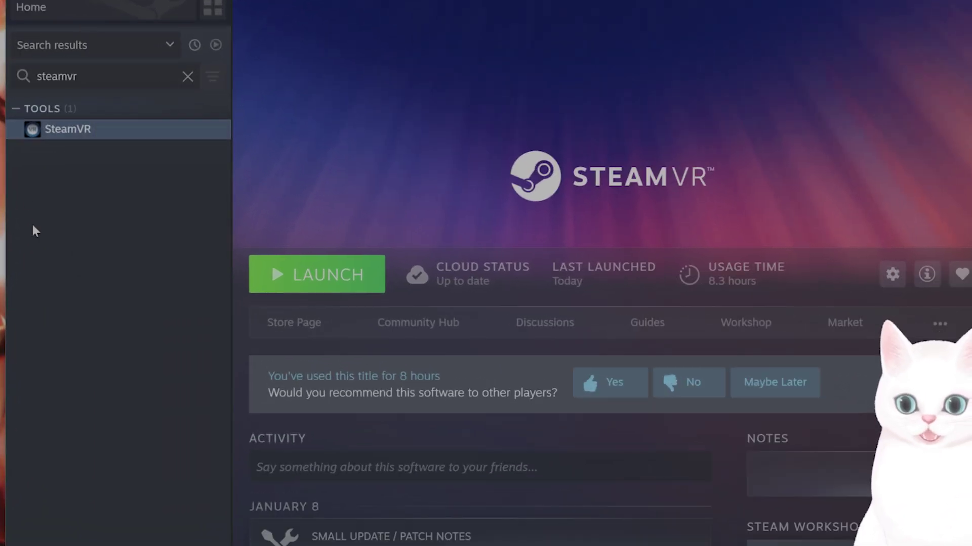
right_click(82, 131)
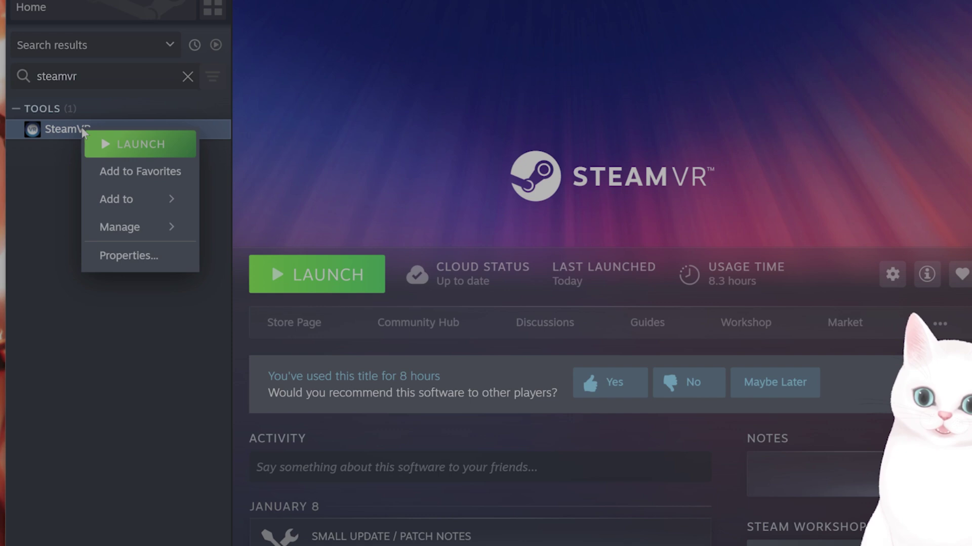
click(167, 255)
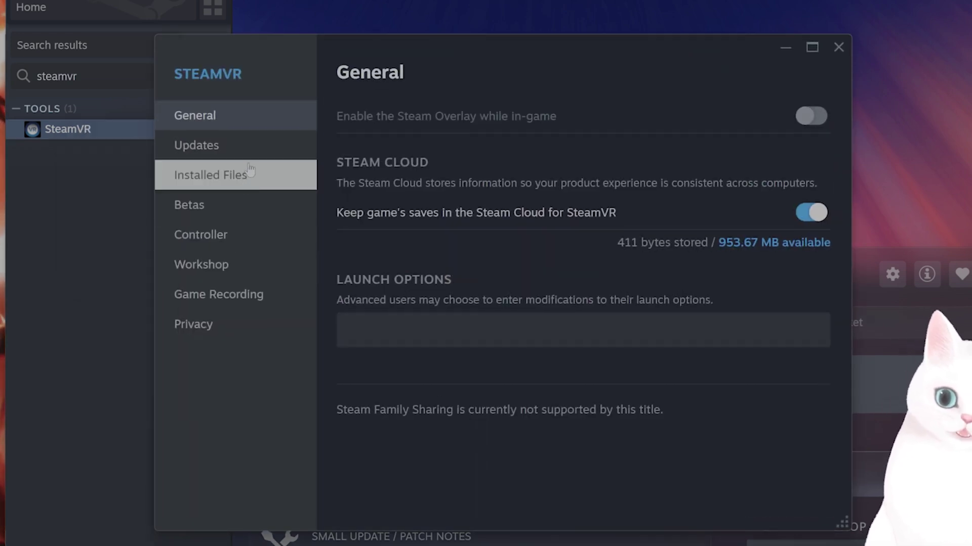
click(250, 146)
click(500, 150)
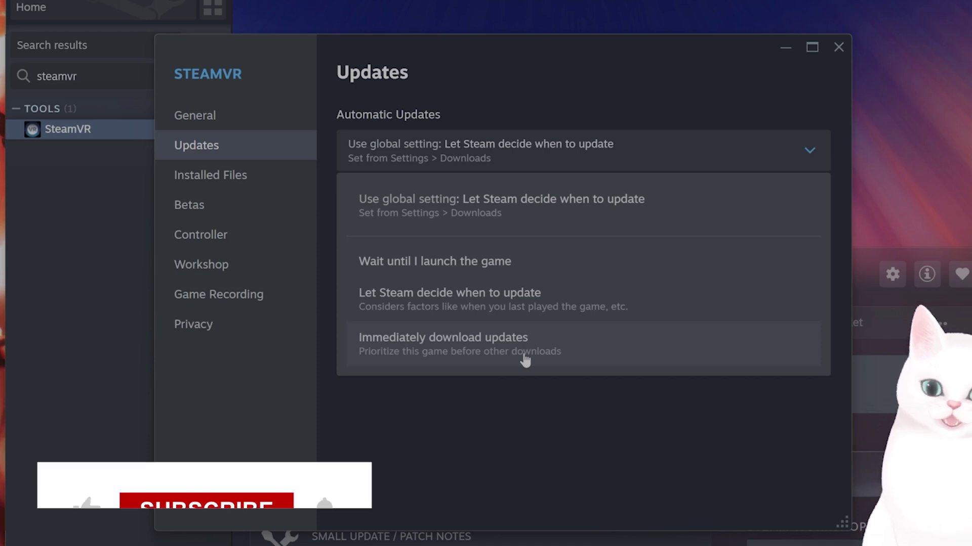
click(492, 417)
Review SteamVR's beta participation choices and its installed-files options for verifying integrity, and close the properties.
click(257, 215)
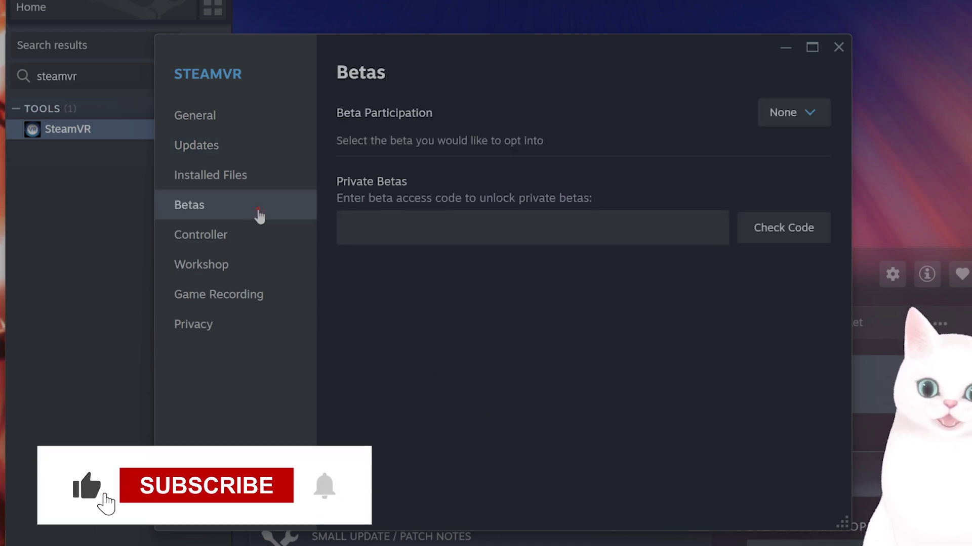
click(810, 114)
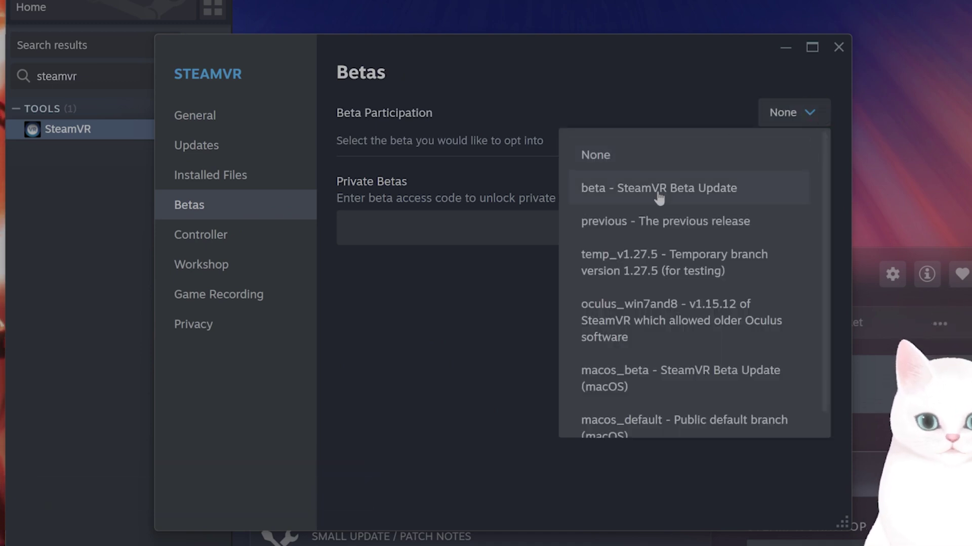
scroll(630, 278, down, 1)
scroll(624, 154, up, 1)
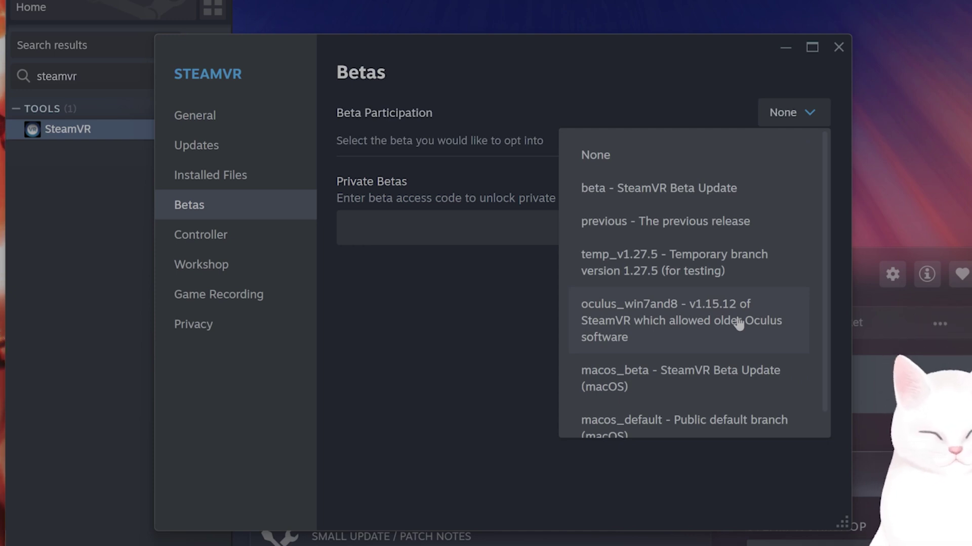
click(678, 108)
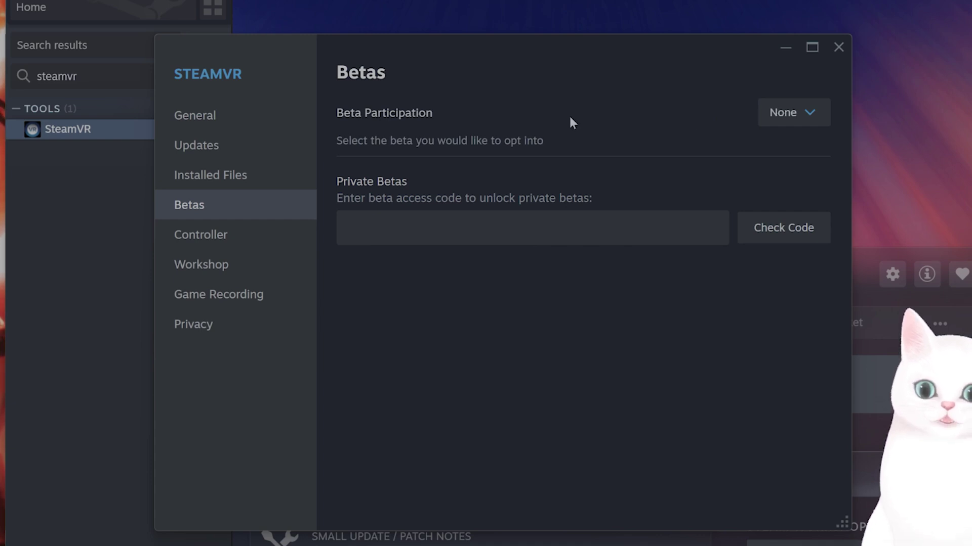
click(261, 189)
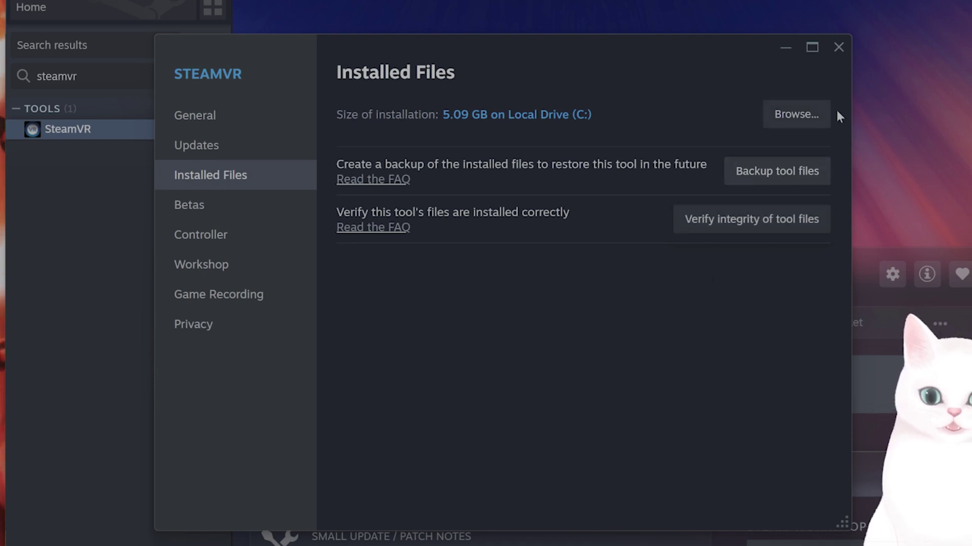
click(838, 47)
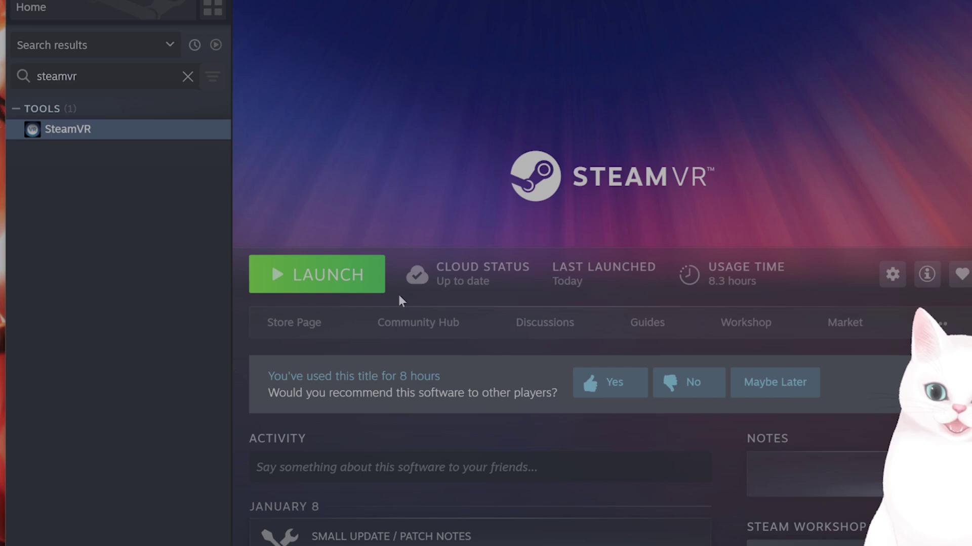
Launch SteamVR and open its Developer Settings.
click(377, 289)
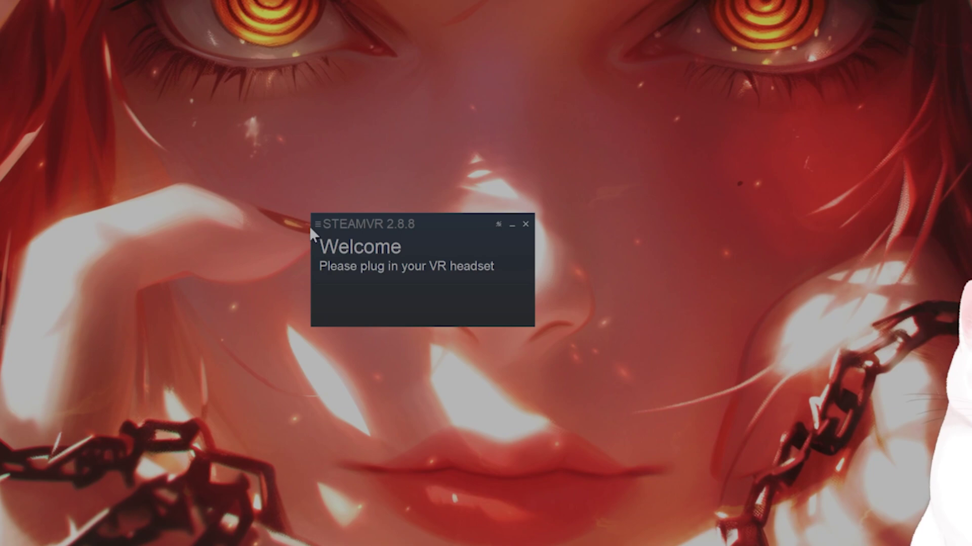
click(318, 224)
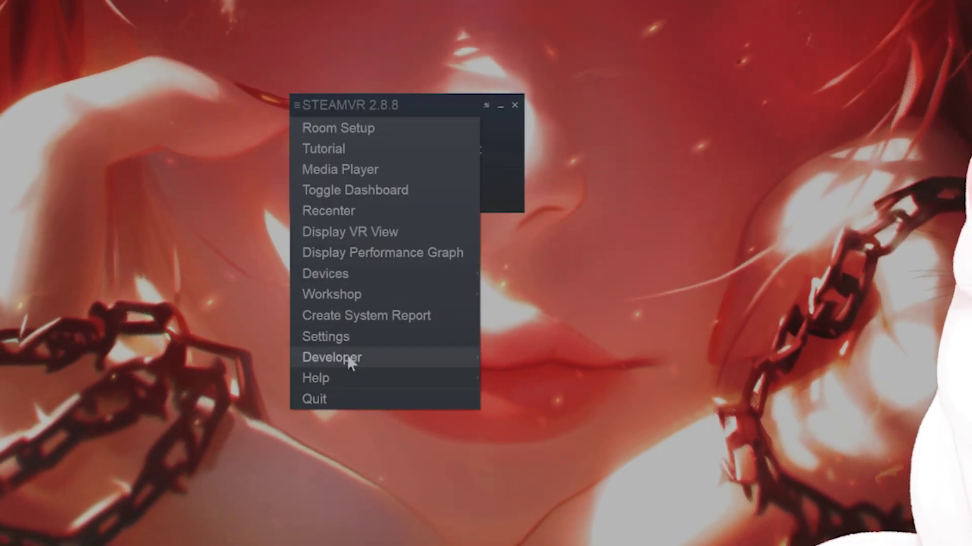
mouse_move(368, 468)
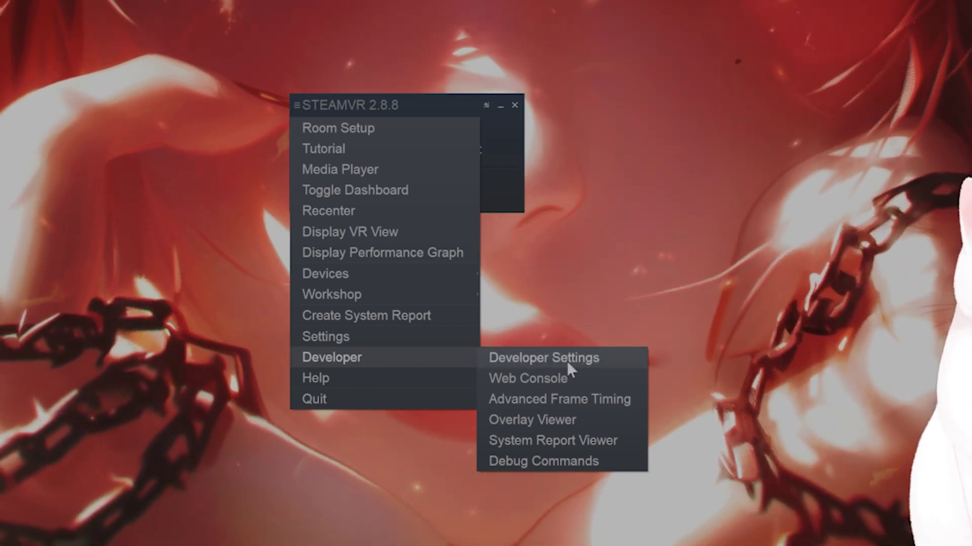
click(567, 363)
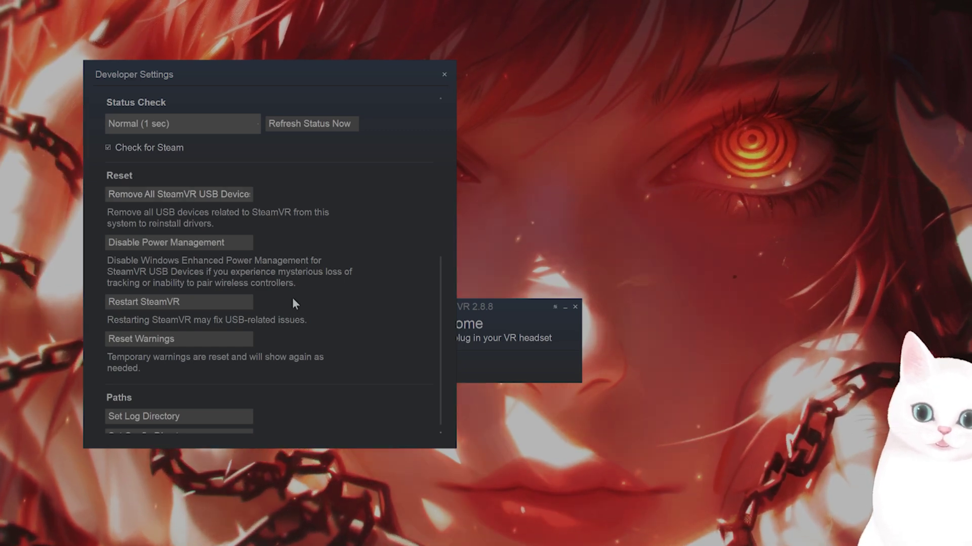
Examine the reset, direct display and room tracking options in Developer Settings, and close the SteamVR windows.
scroll(293, 302, up, 6)
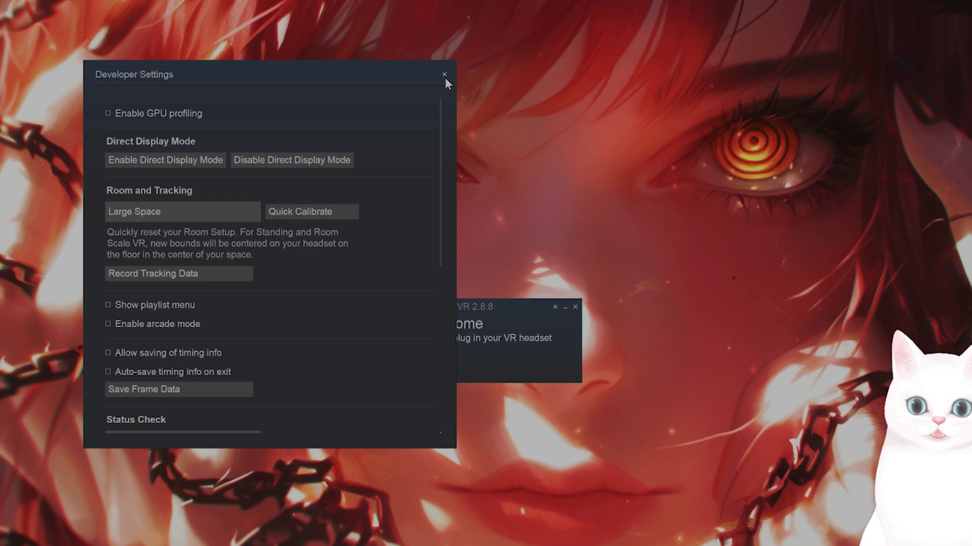
click(445, 75)
click(581, 303)
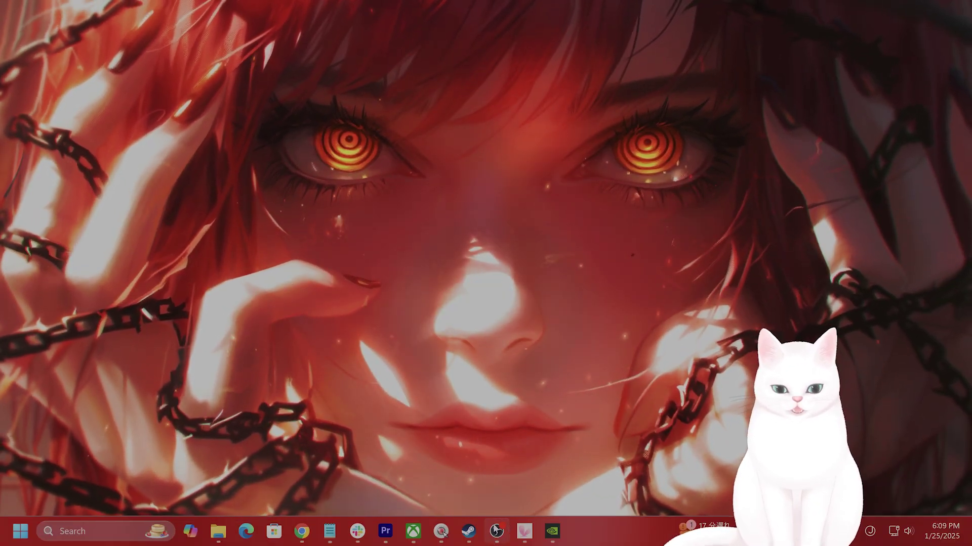
Return to the Steam library and look at SteamVR's management options, including Uninstall, without choosing one.
click(443, 533)
right_click(162, 155)
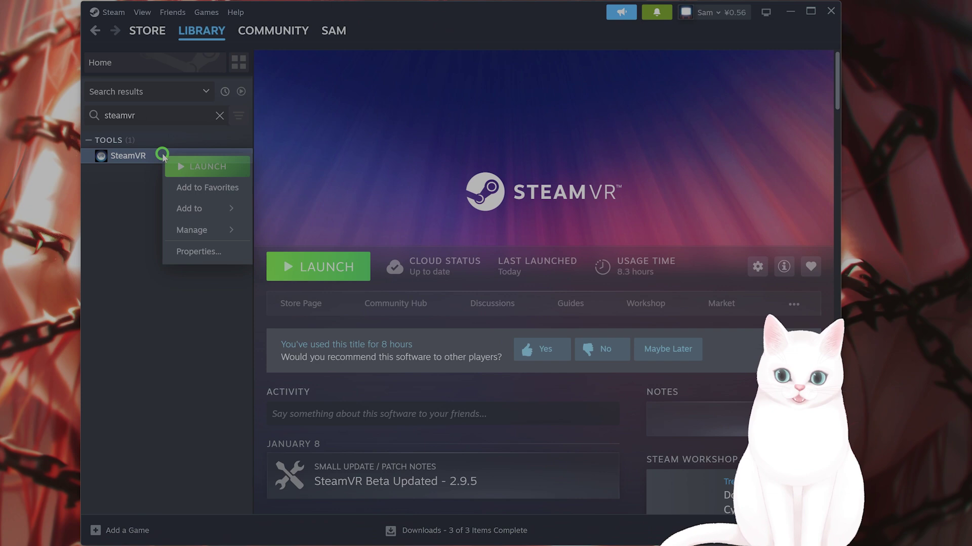
mouse_move(173, 232)
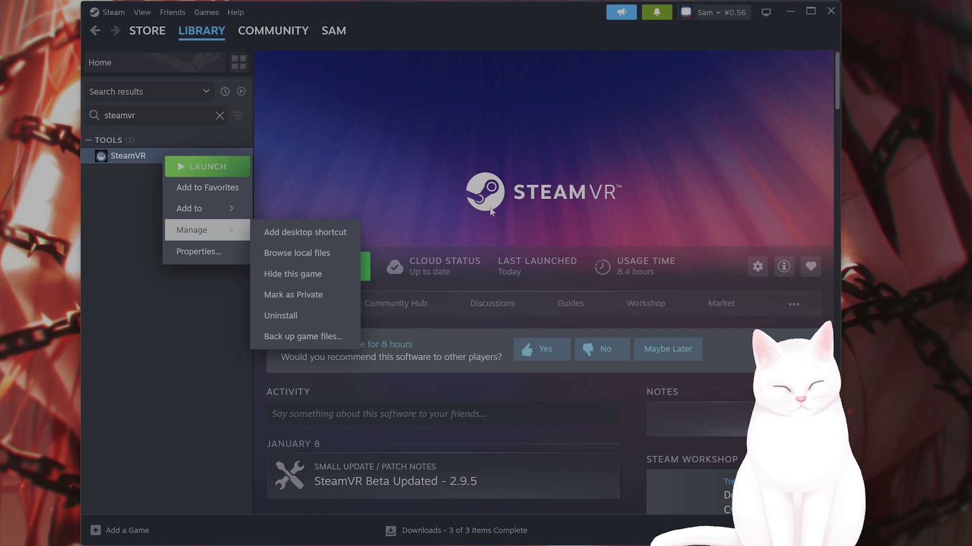
click(642, 197)
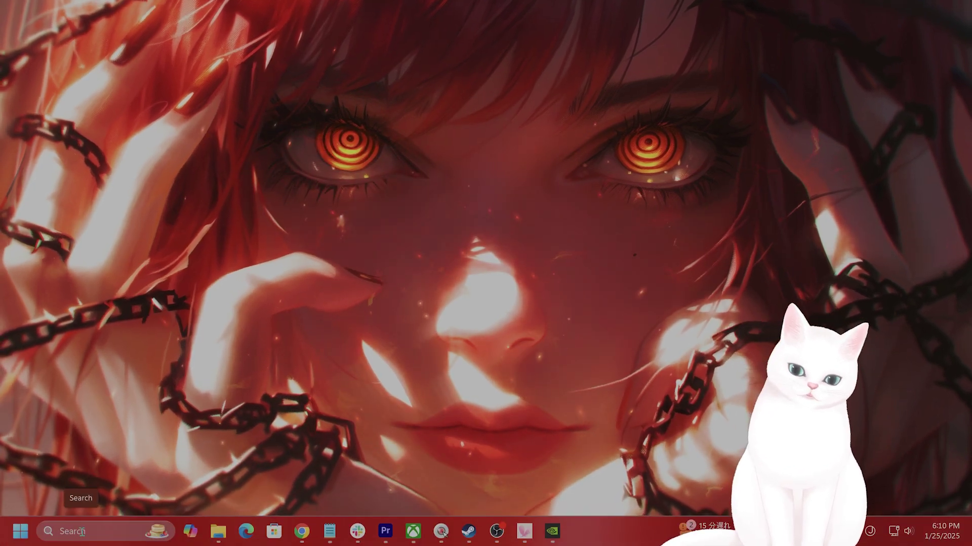
In Windows Settings, switch the Ethernet network profile to Private network and back to Public network (Recommended).
click(81, 531)
text(settings)
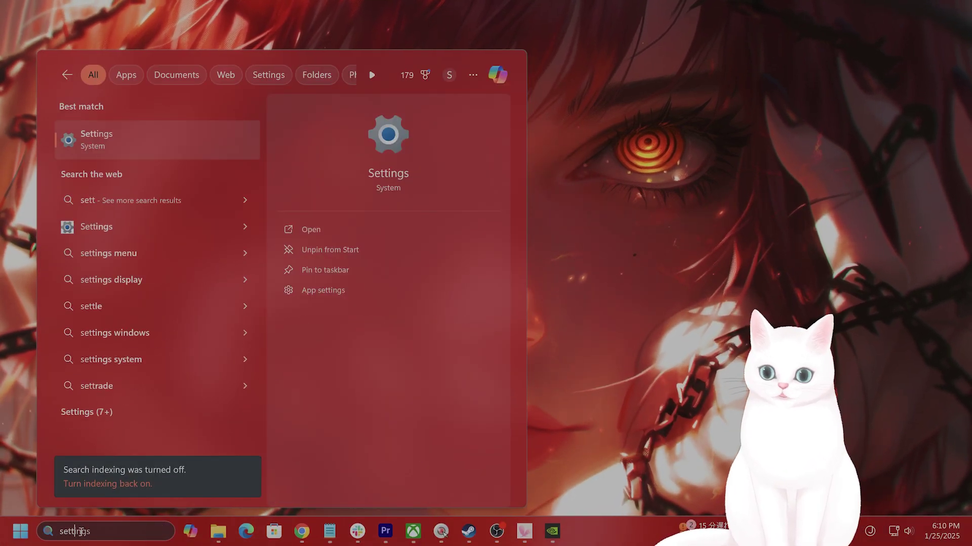
key(Return)
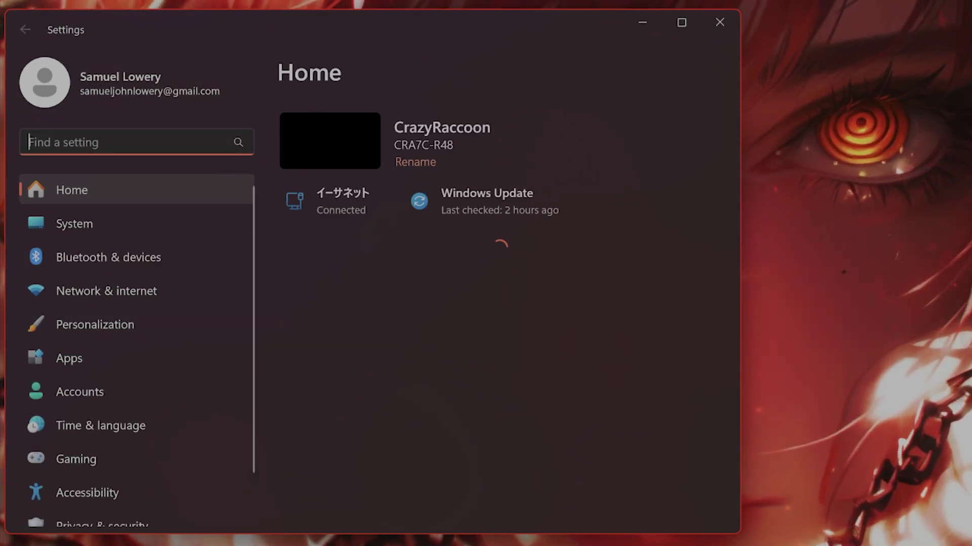
click(182, 294)
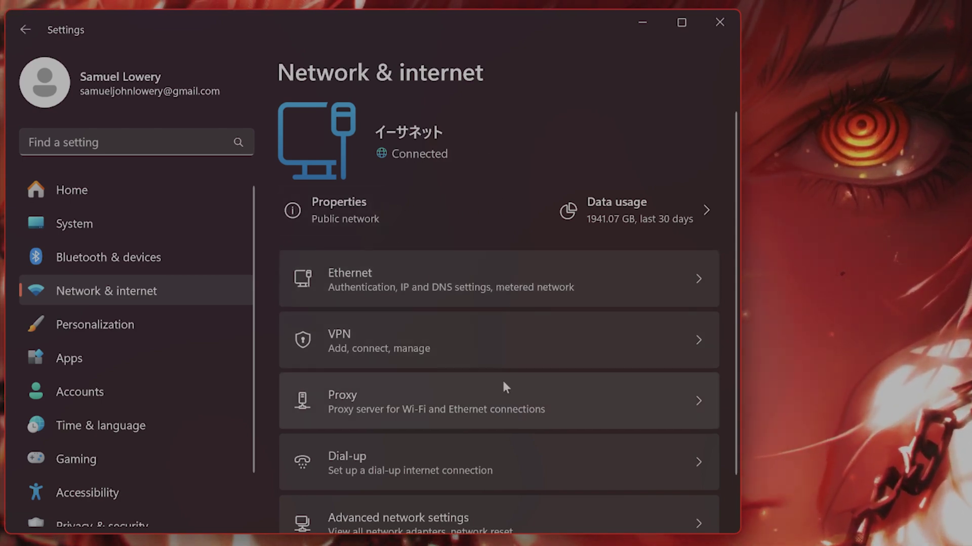
click(544, 275)
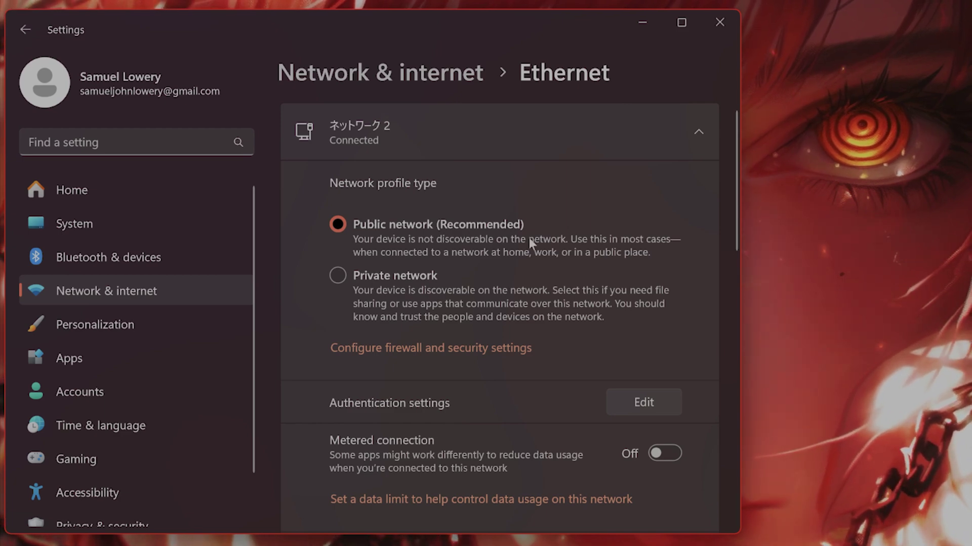
click(358, 278)
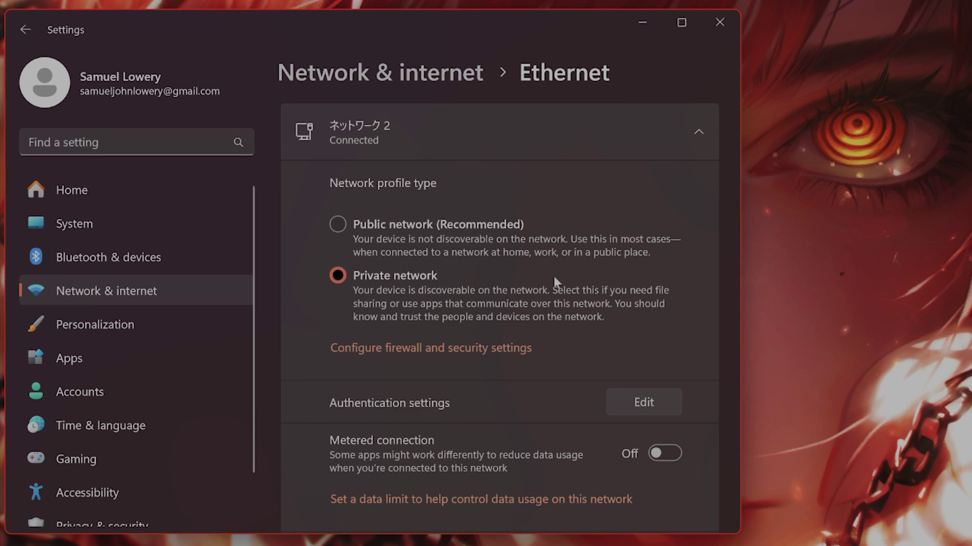
click(429, 236)
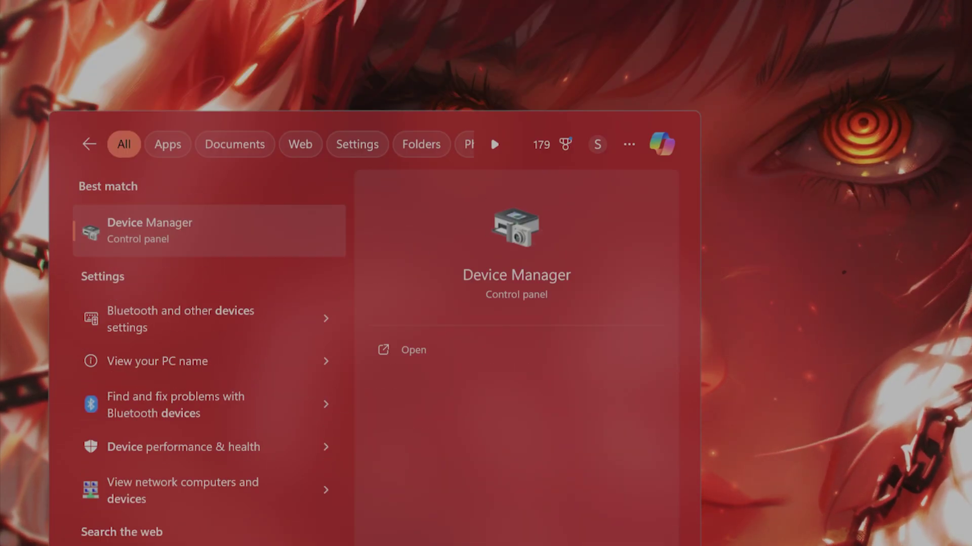
Open Device Manager and examine the entries under Human Interface Devices.
key(Return)
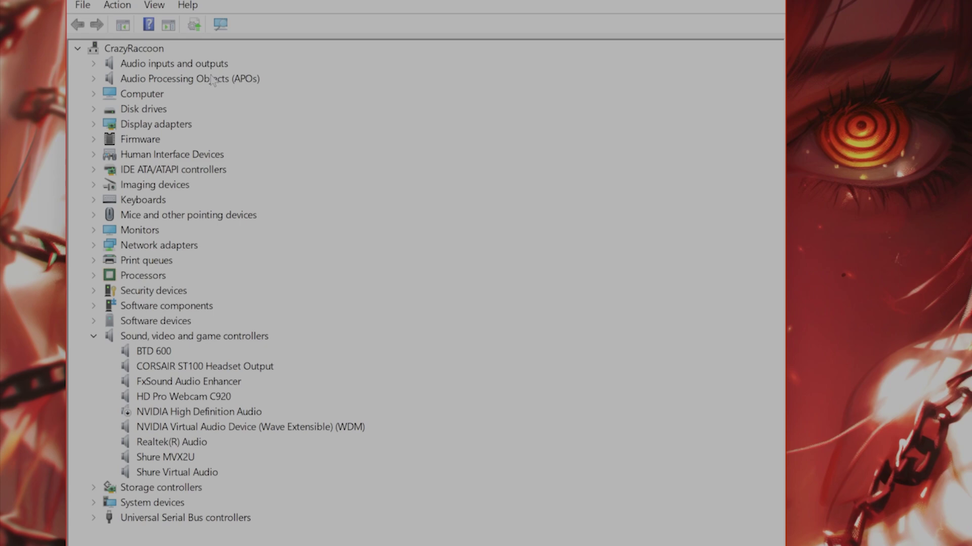
click(93, 154)
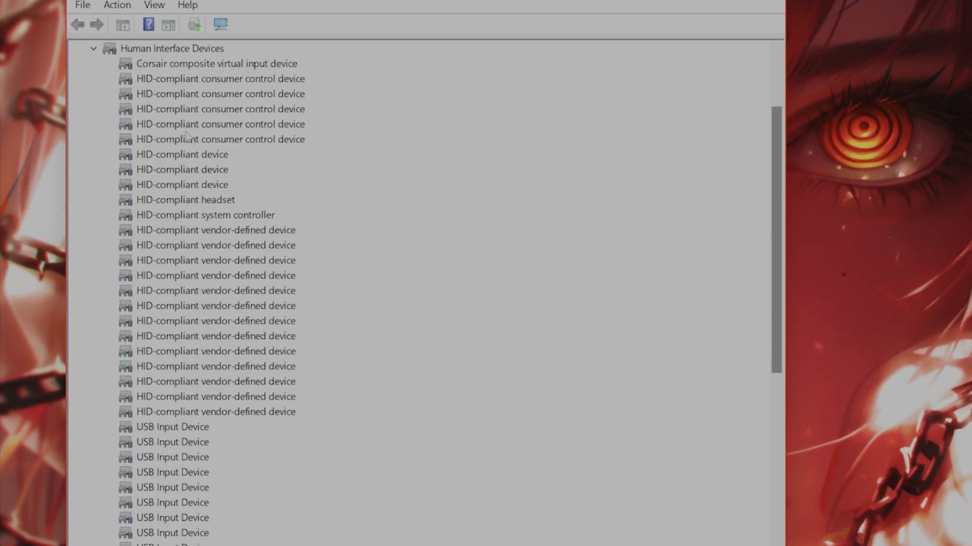
scroll(277, 212, down, 7)
scroll(259, 283, up, 10)
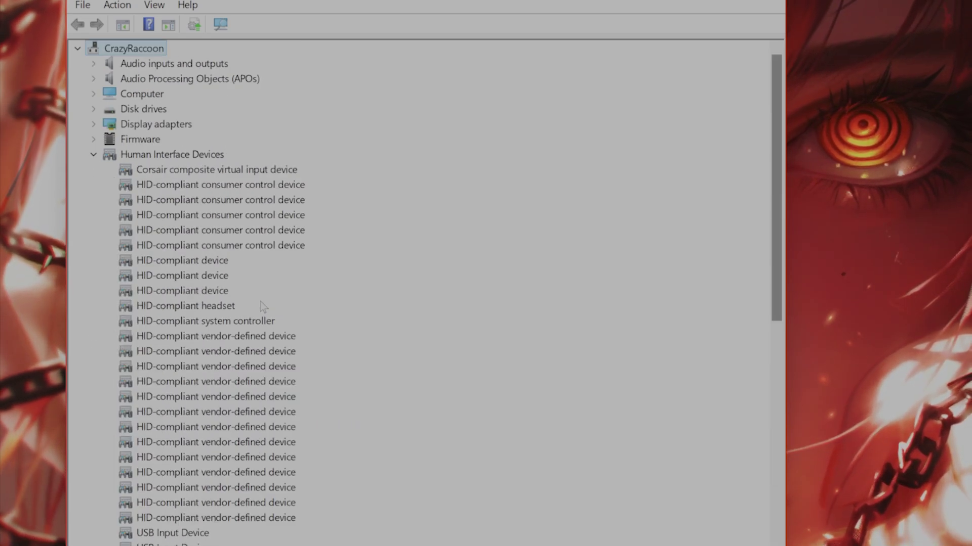
scroll(260, 304, down, 8)
scroll(256, 303, up, 9)
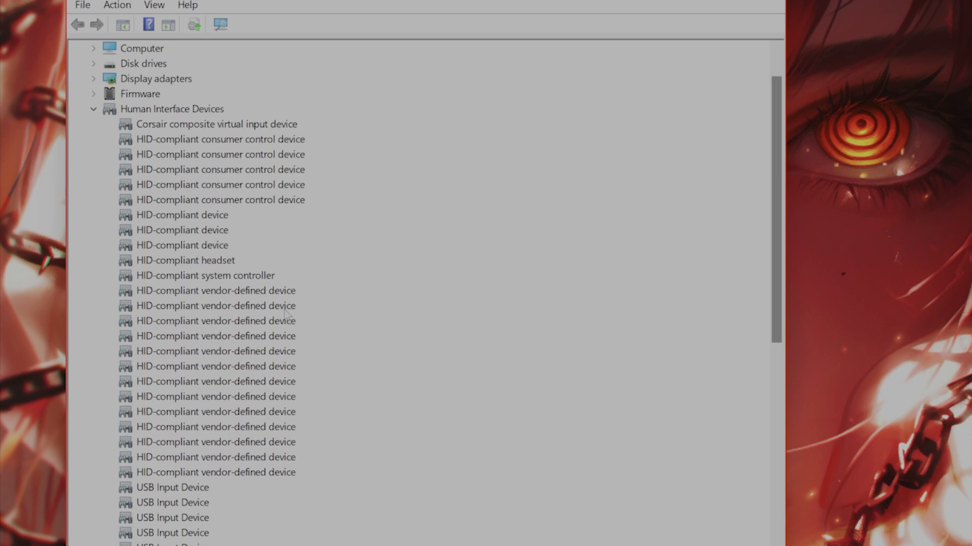
scroll(273, 237, down, 8)
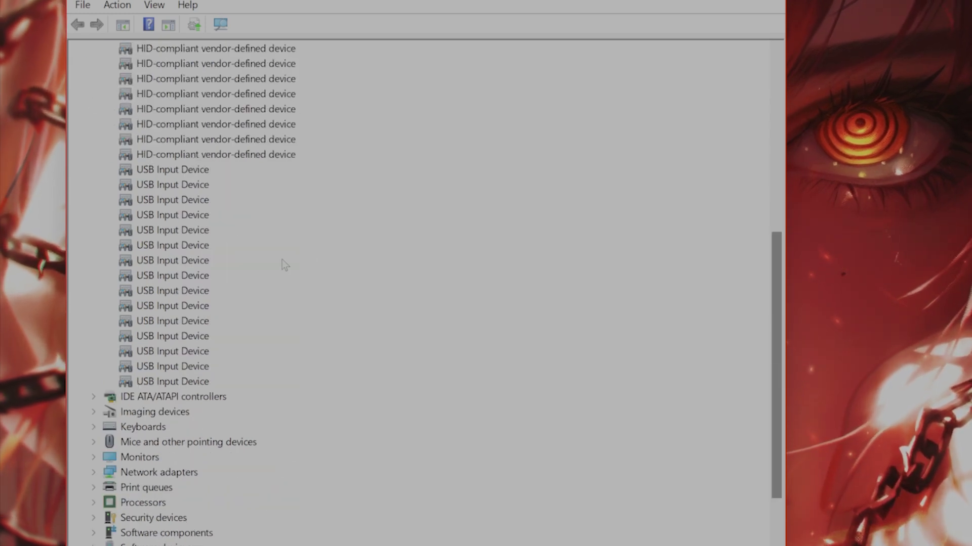
Select one of the USB Input Device entries in Device Manager and look at its available actions.
click(208, 297)
right_click(209, 297)
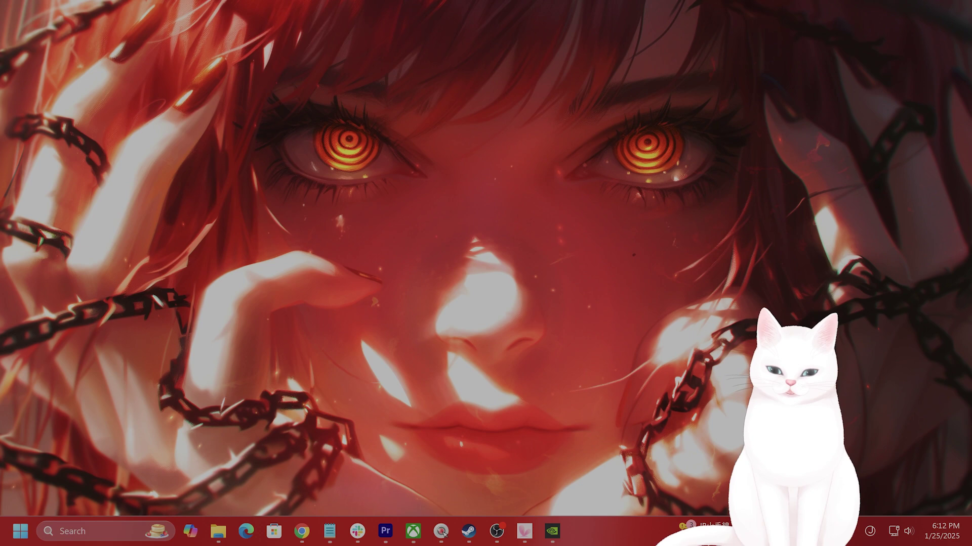
Switch to the File Explorer window showing SteamVR's win64 folder and go up to the bin folder.
mouse_move(221, 541)
click(247, 487)
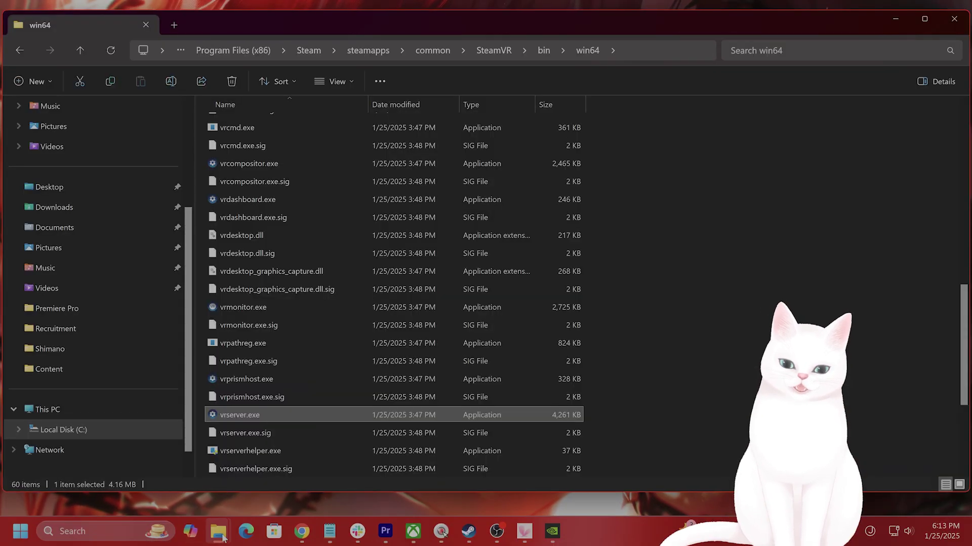
click(715, 318)
scroll(709, 347, up, 12)
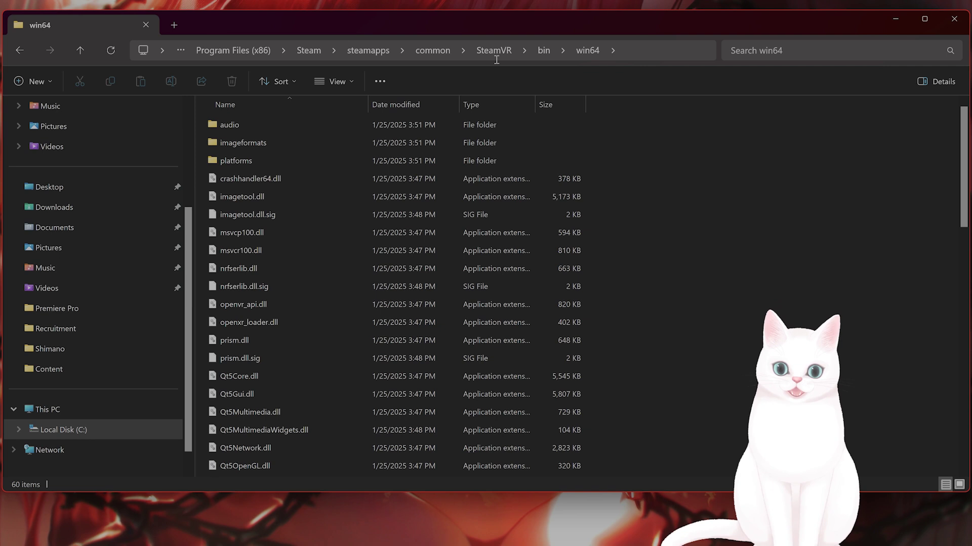
click(544, 51)
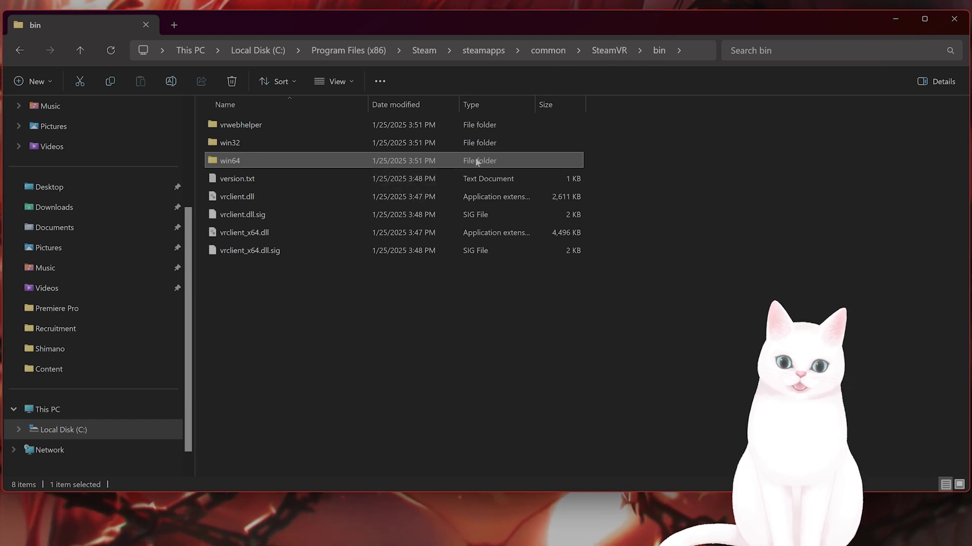
Open the win64 folder inside bin and select the vrserver.exe application.
mouse_move(232, 162)
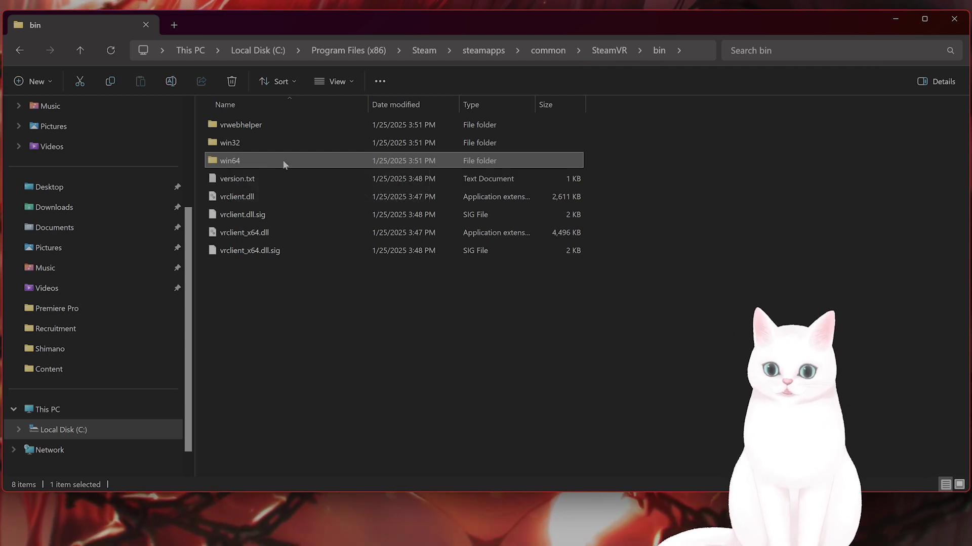
click(249, 163)
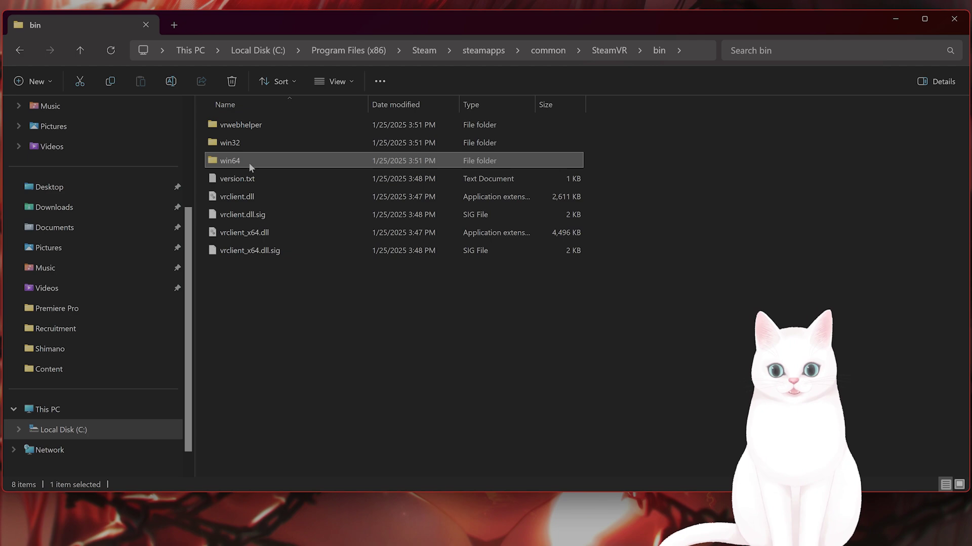
double_click(248, 163)
scroll(397, 305, down, 10)
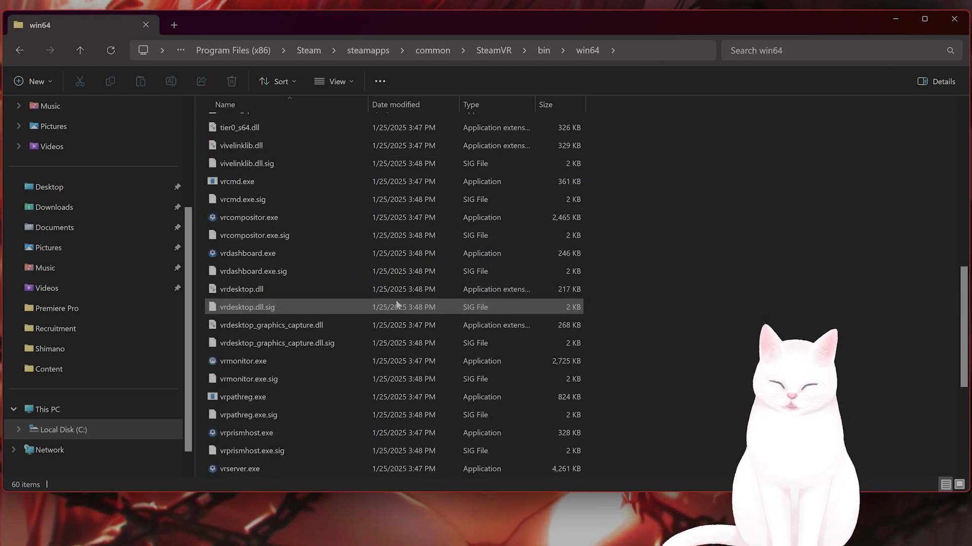
scroll(349, 370, down, 2)
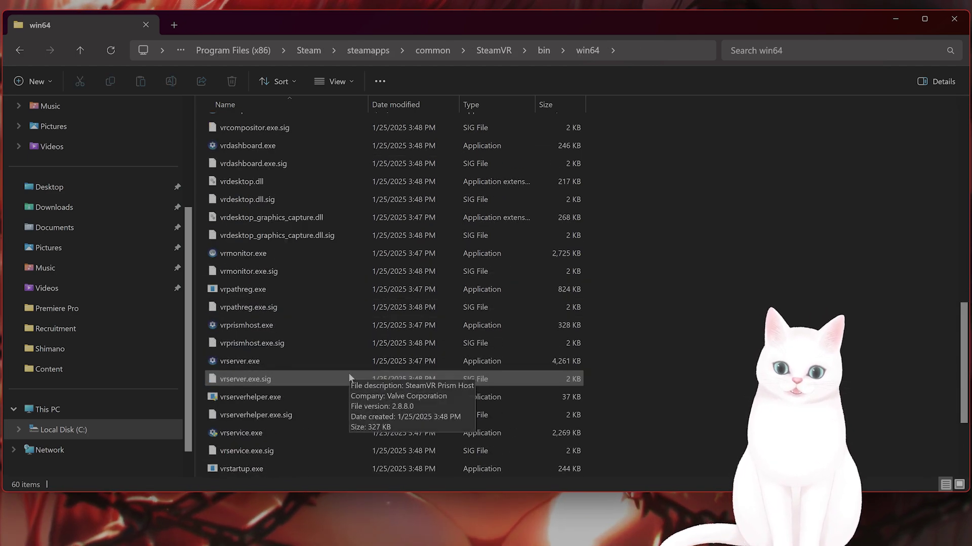
click(342, 361)
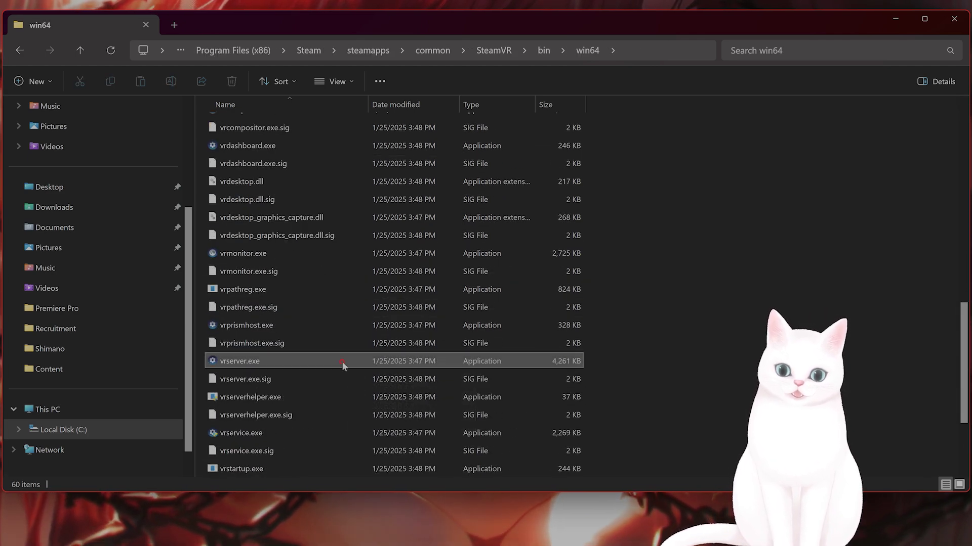
In the properties of vrserver.exe, turn on compatibility mode and keep it set to Windows 8.
right_click(251, 363)
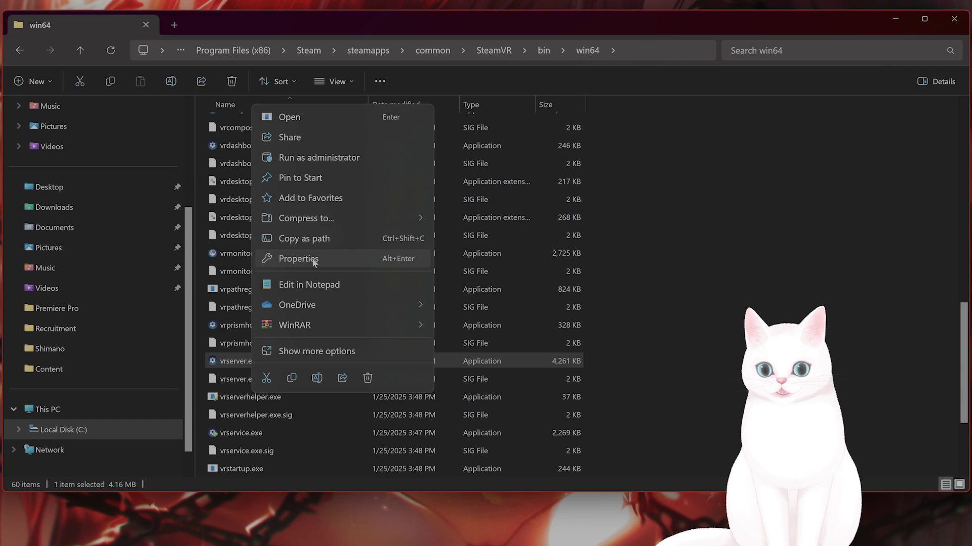
click(313, 260)
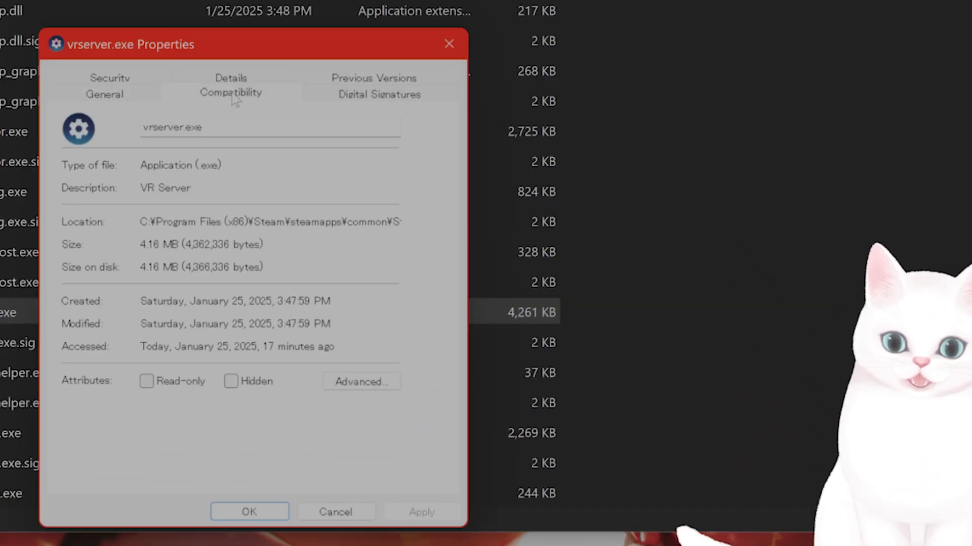
click(388, 234)
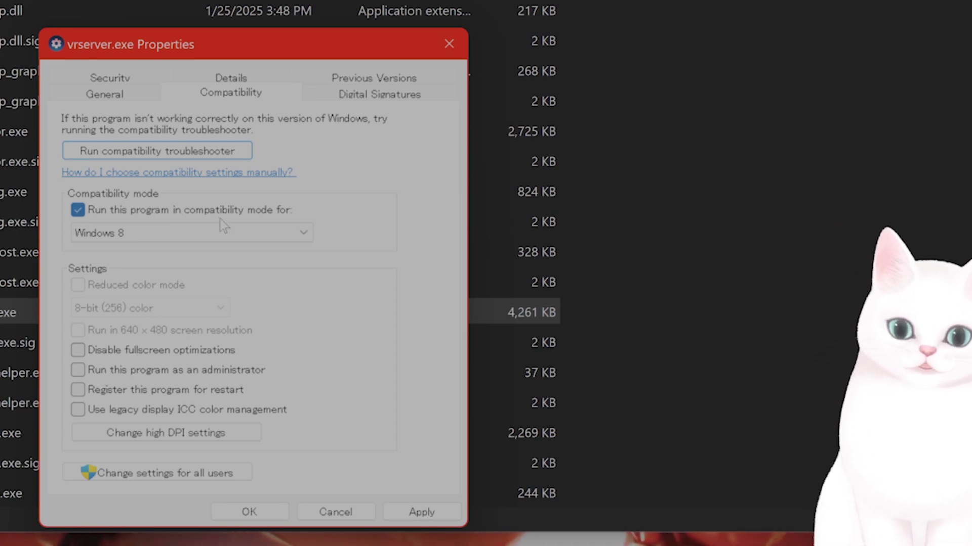
click(233, 238)
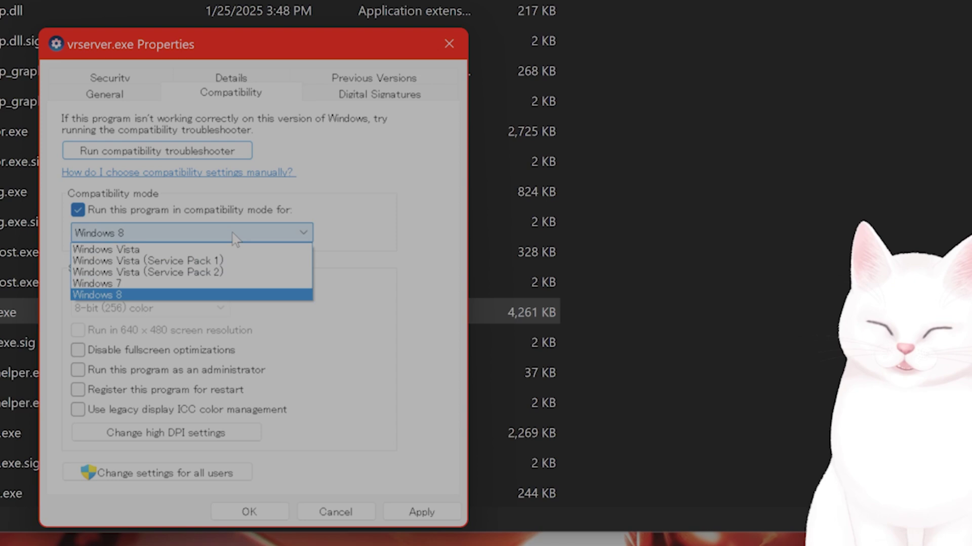
click(235, 236)
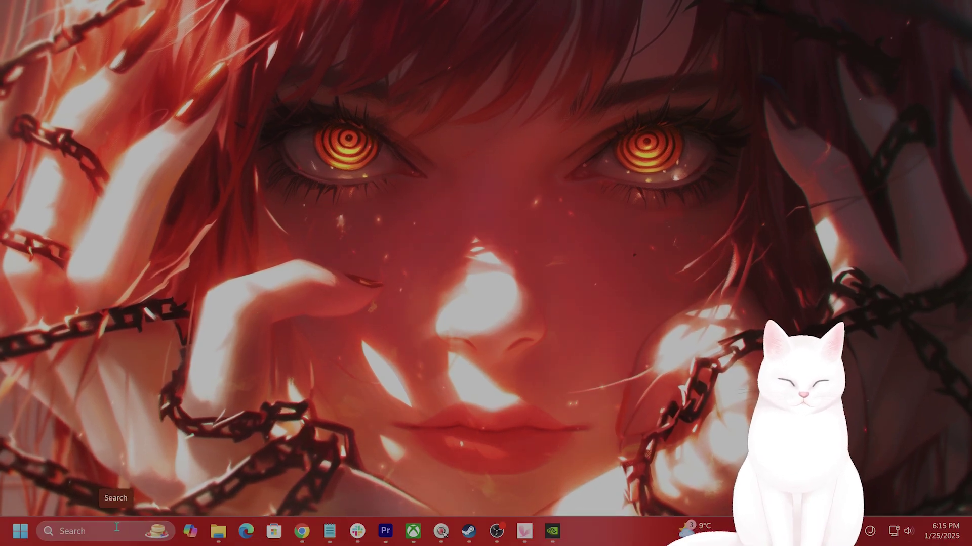
Launch System Configuration by searching for msconfig, and hide all Microsoft services in its list of services.
click(116, 528)
text(msconfig)
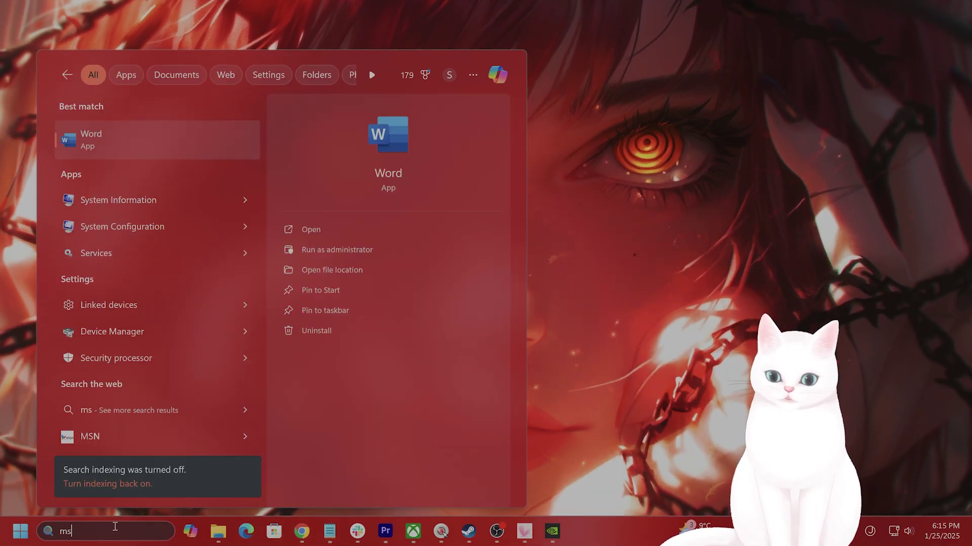
key(Return)
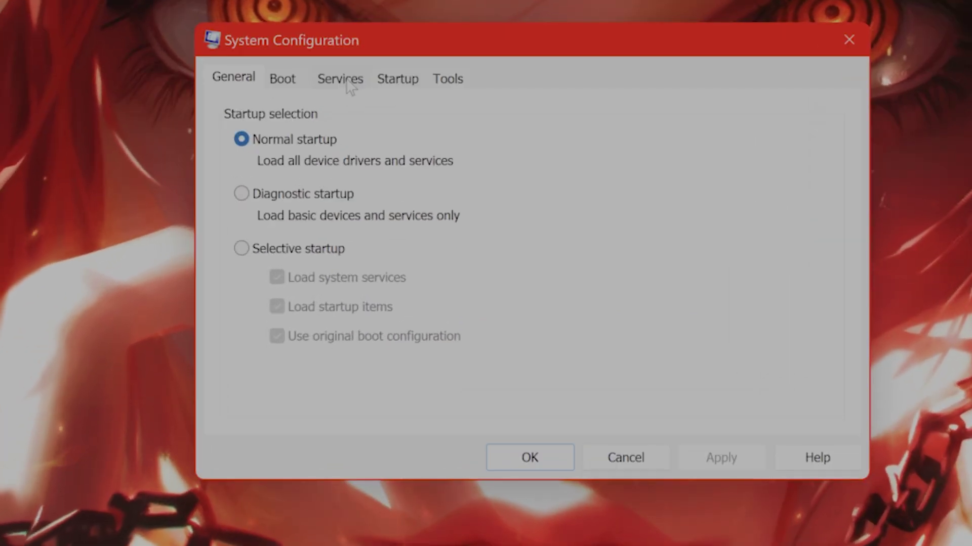
click(340, 80)
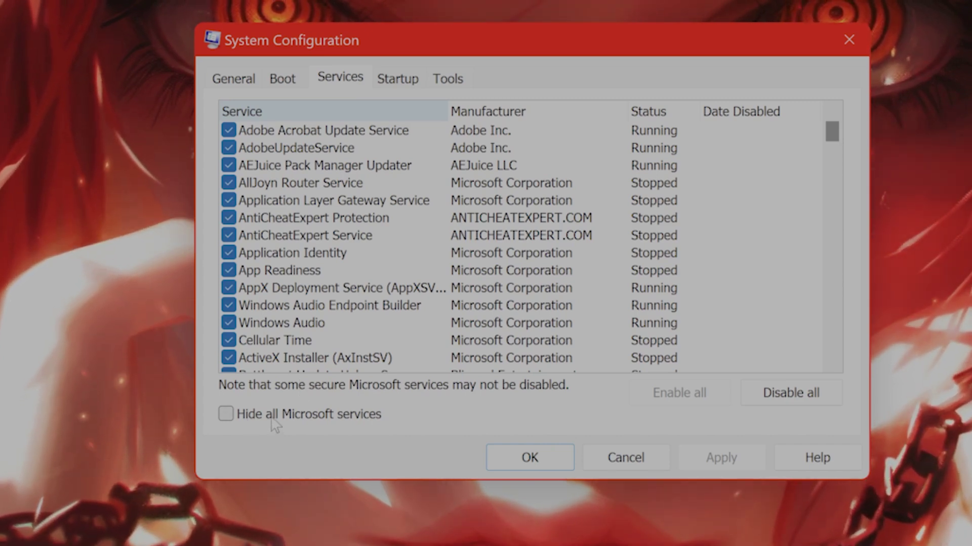
click(229, 418)
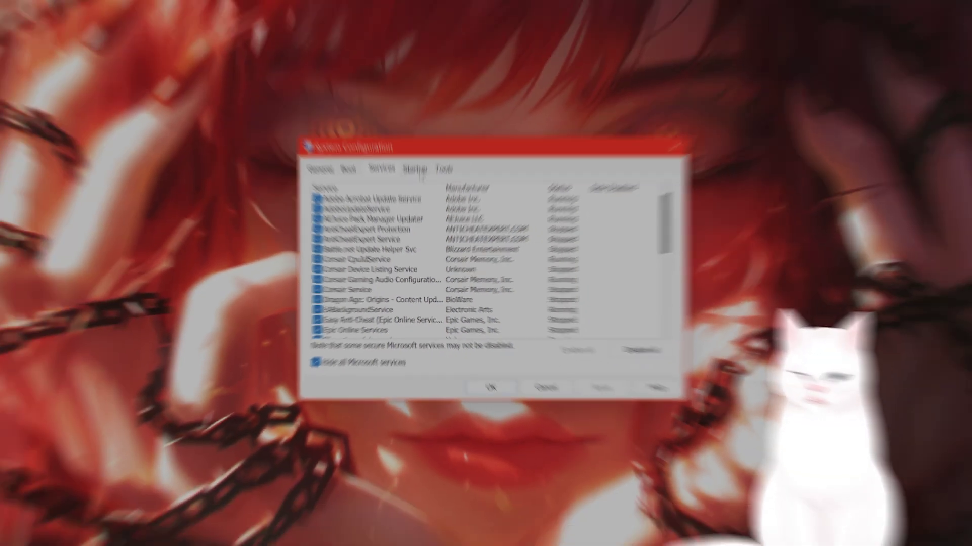
Go from System Configuration's startup section to Task Manager, examine the startup apps, and minimize Task Manager.
click(409, 87)
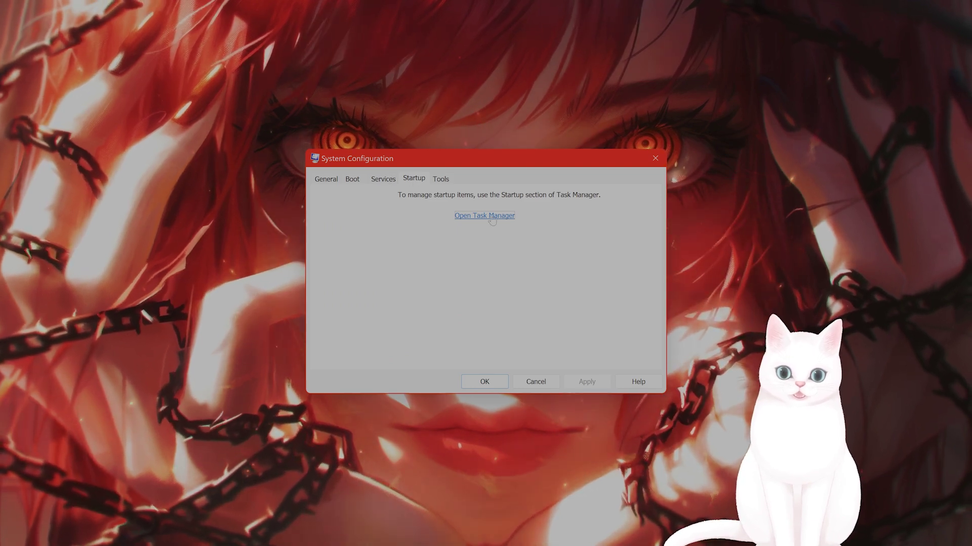
click(490, 217)
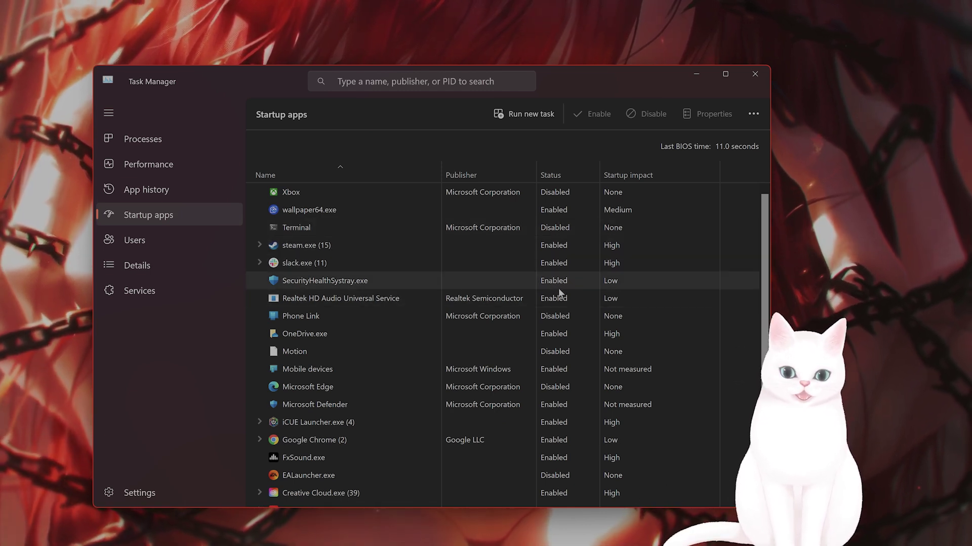
scroll(557, 302, down, 1)
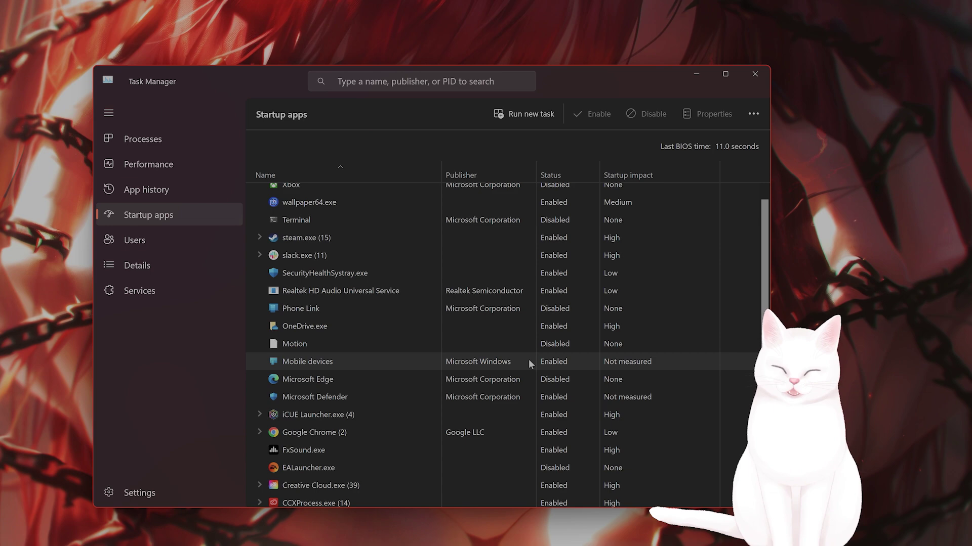
click(697, 74)
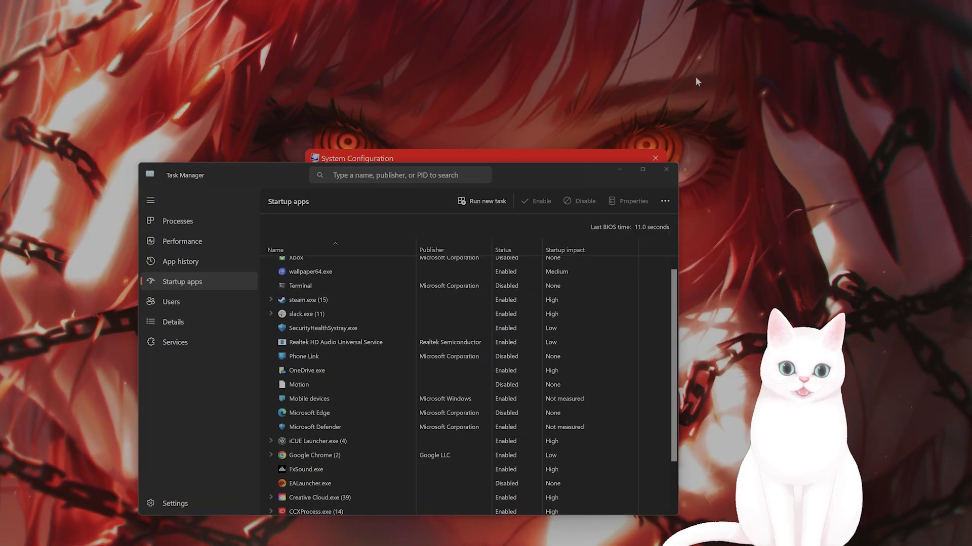